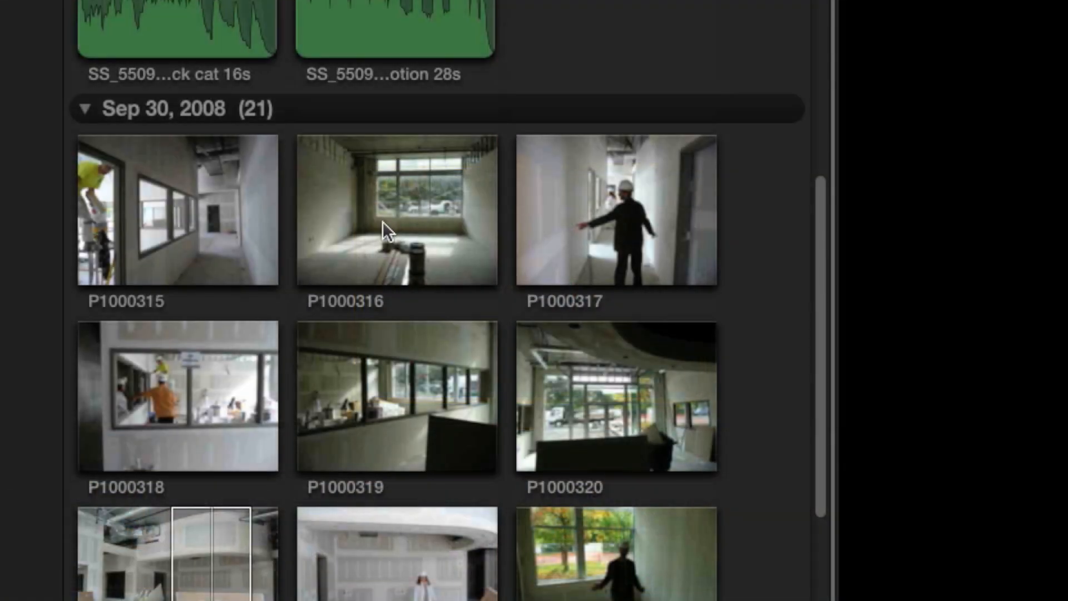
Step: Add the selected range of still P1000316 to the end of the primary storyline and lengthen it slightly
left_click(382, 222)
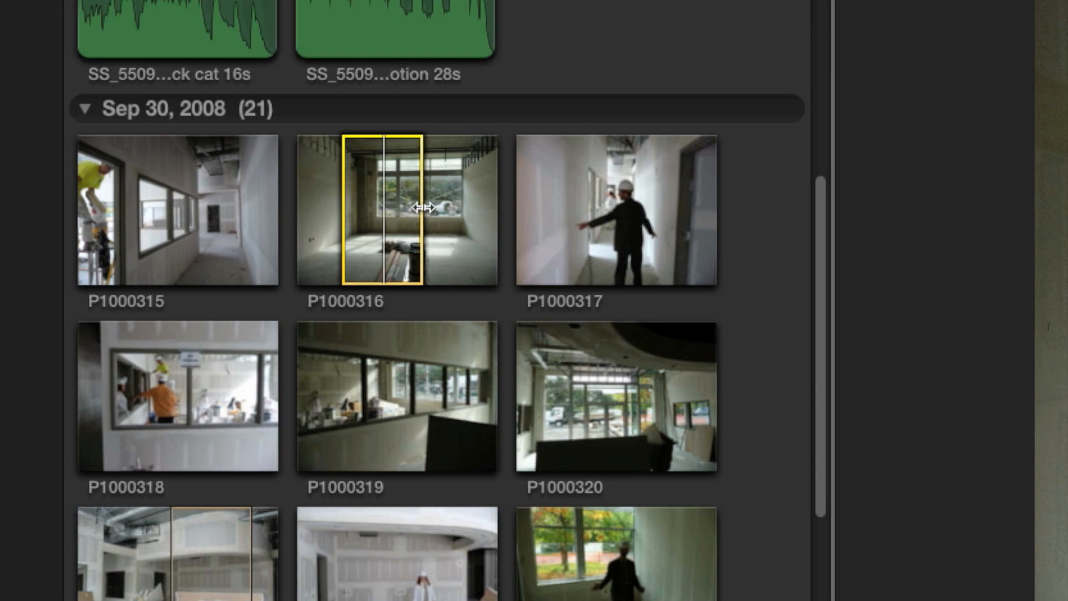
left_click_drag(422, 205, 453, 209)
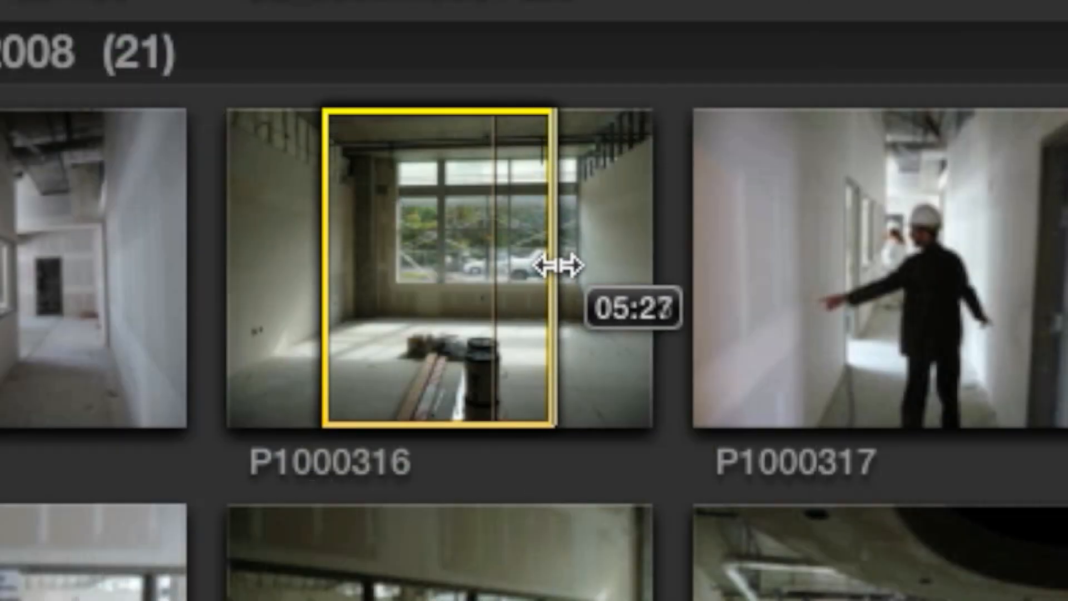
left_click_drag(557, 266, 572, 265)
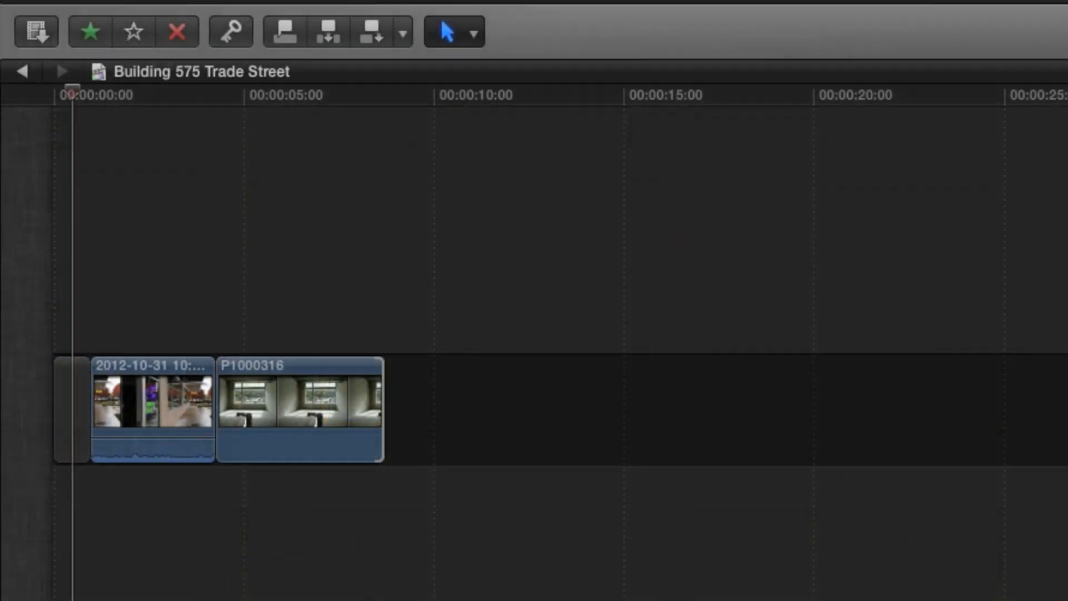
Step: Append stills P1000317, P1000318 and P1000319 in that order after P1000316 in the primary storyline
left_click_drag(668, 56, 469, 379)
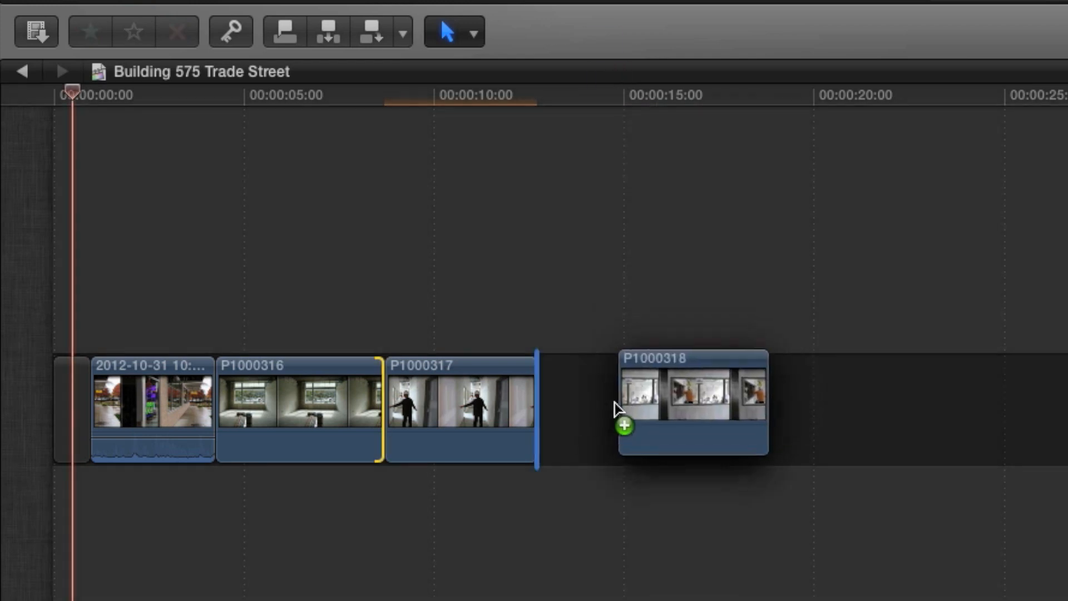
left_click_drag(617, 409, 629, 390)
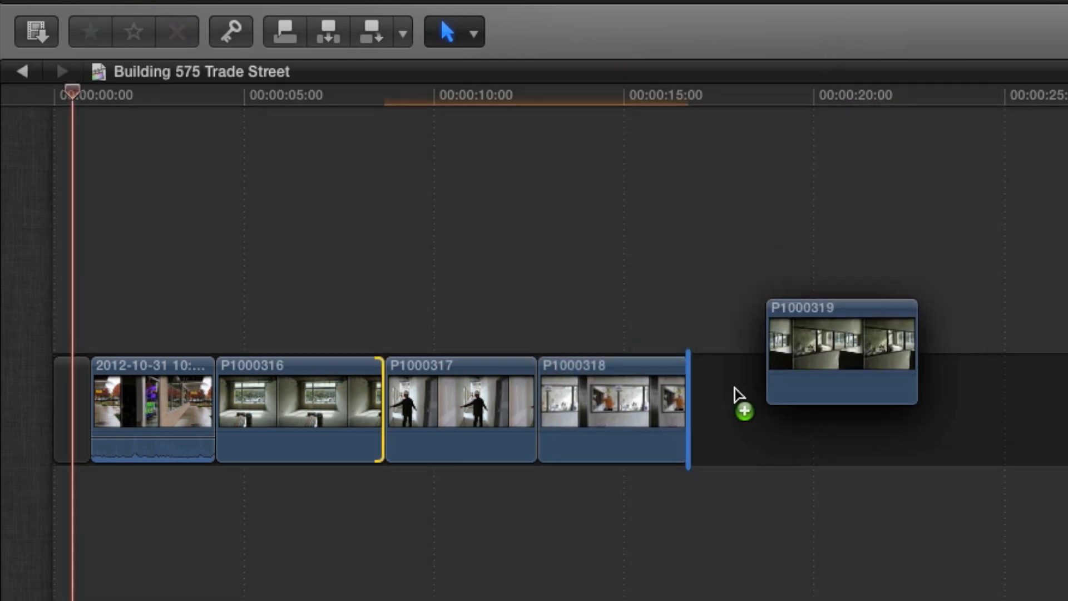
left_click_drag(736, 391, 705, 421)
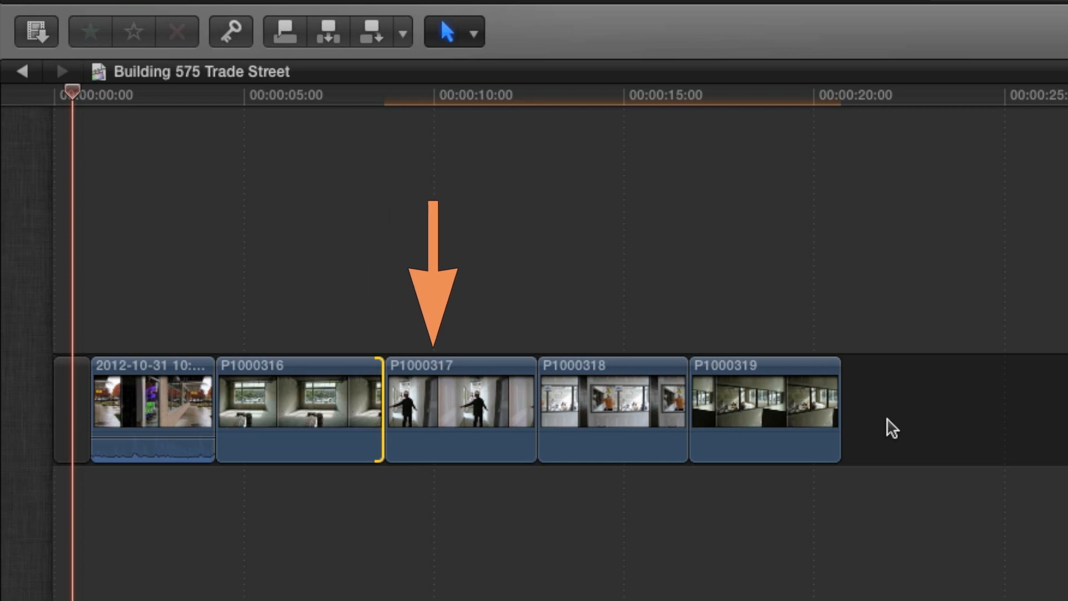
Step: Move still P1000316 so that it sits between P1000317 and P1000318 in the primary storyline
left_click(548, 300)
left_click(548, 304)
left_click_drag(349, 396, 516, 413)
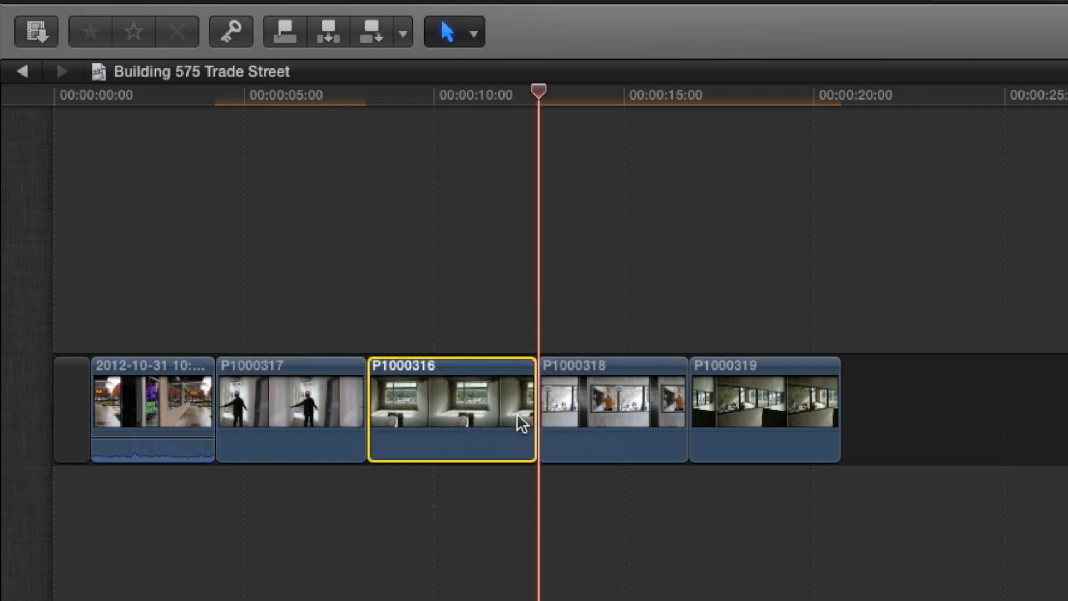
Step: Select stills P1000318 and P1000319 together and move them ahead of P1000316
left_click(739, 403)
left_click(597, 448, "super")
left_click_drag(598, 448, 400, 432)
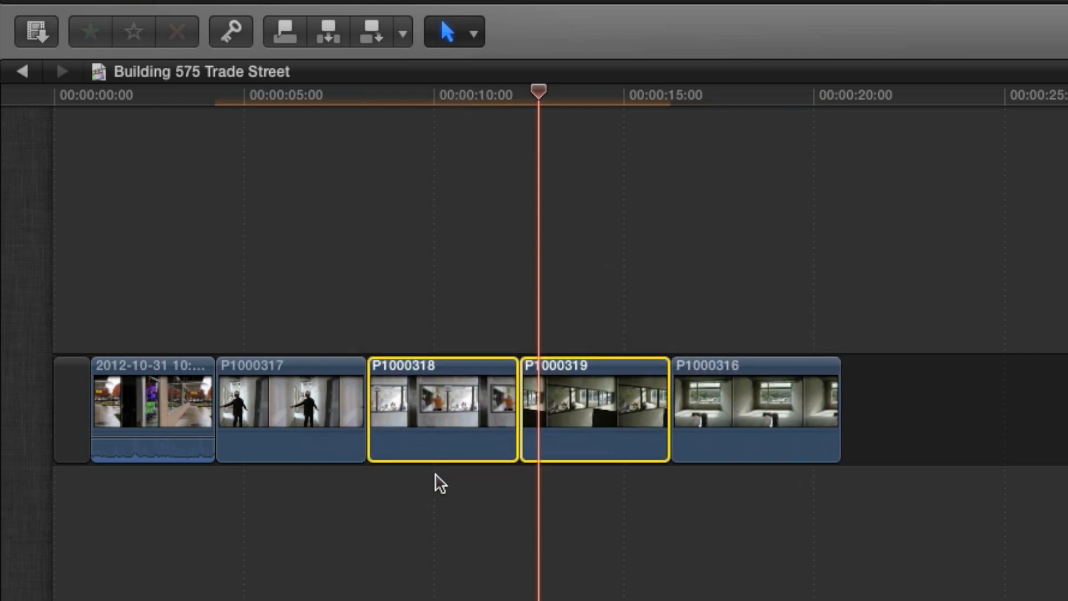
Step: Apply the default transition to both ends of stills P1000318 and P1000319 and play the section back
key("super+t")
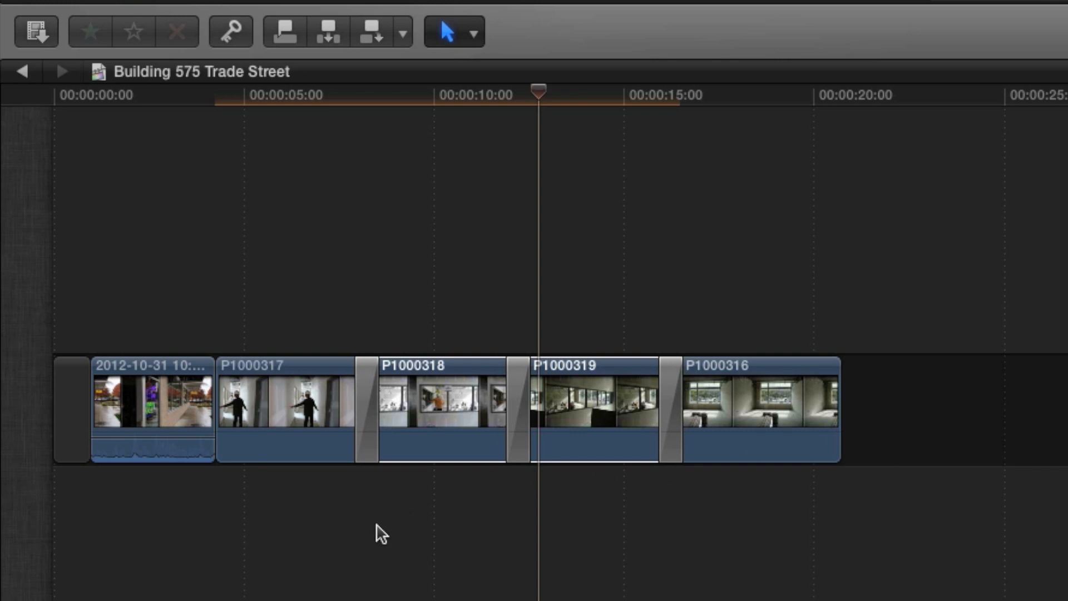
left_click(343, 508)
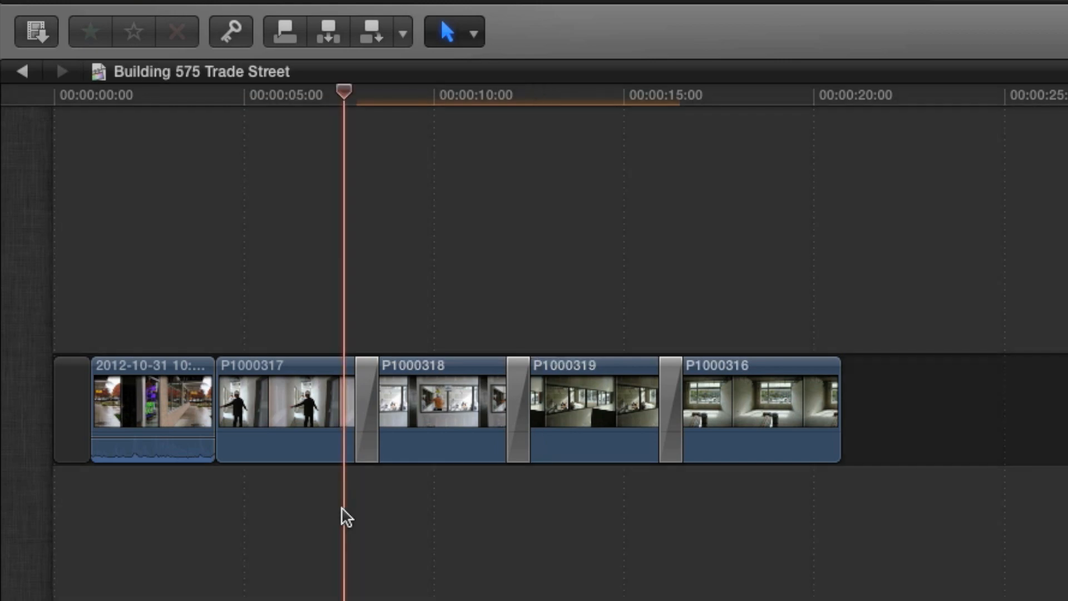
key("space")
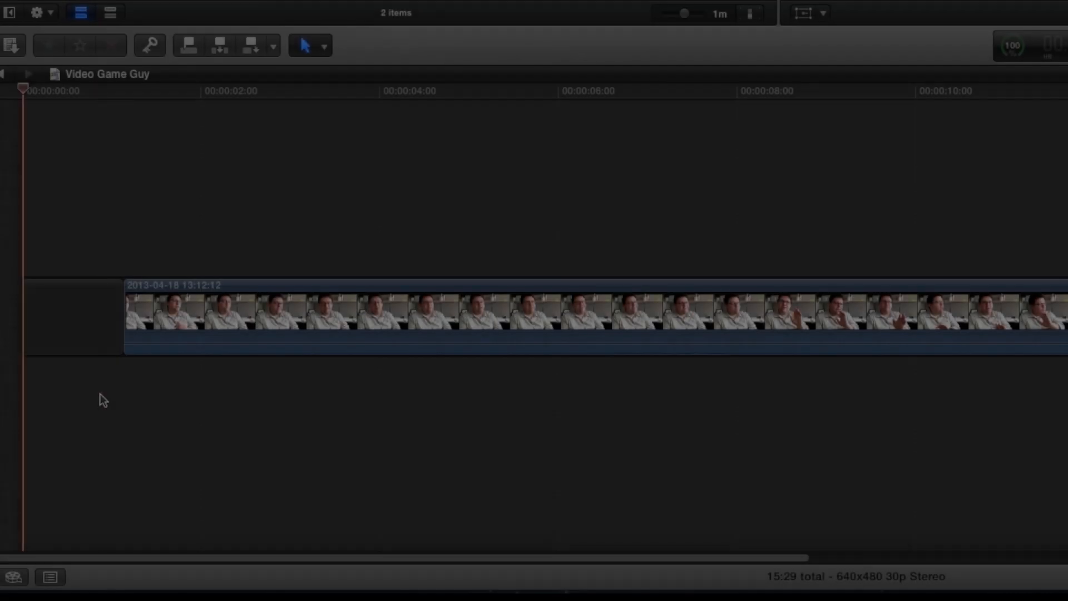
left_click(100, 394)
key("space")
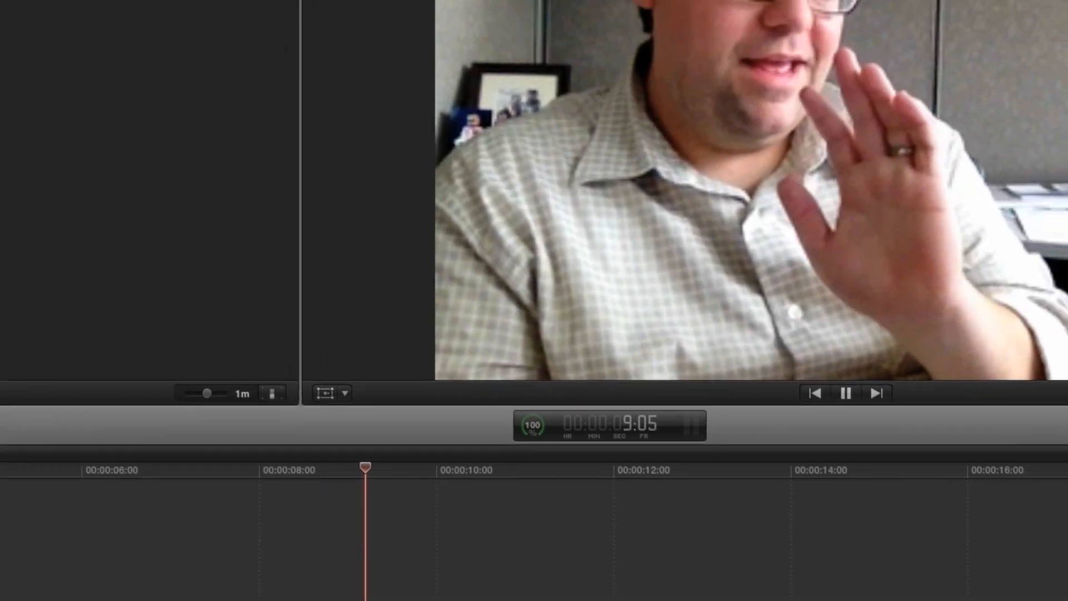
key("space")
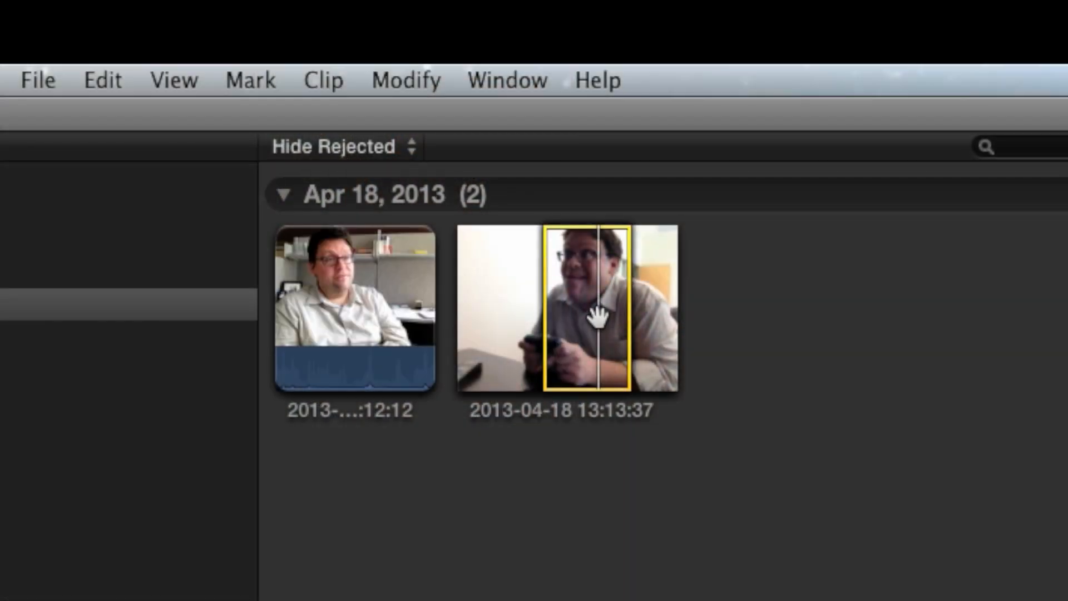
left_click_drag(593, 314, 909, 580)
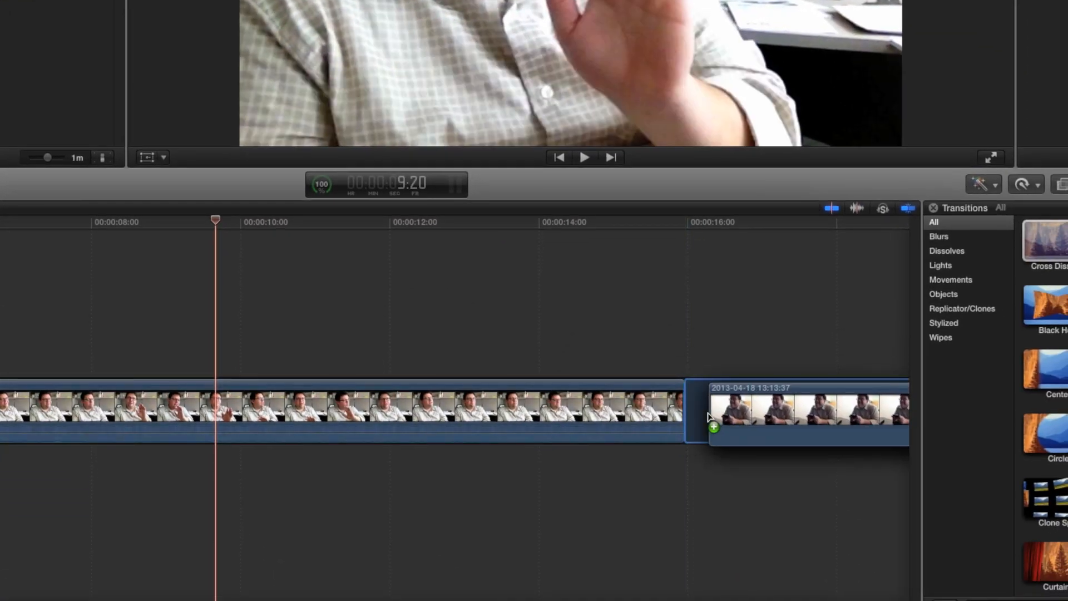
left_click_drag(708, 418, 95, 316)
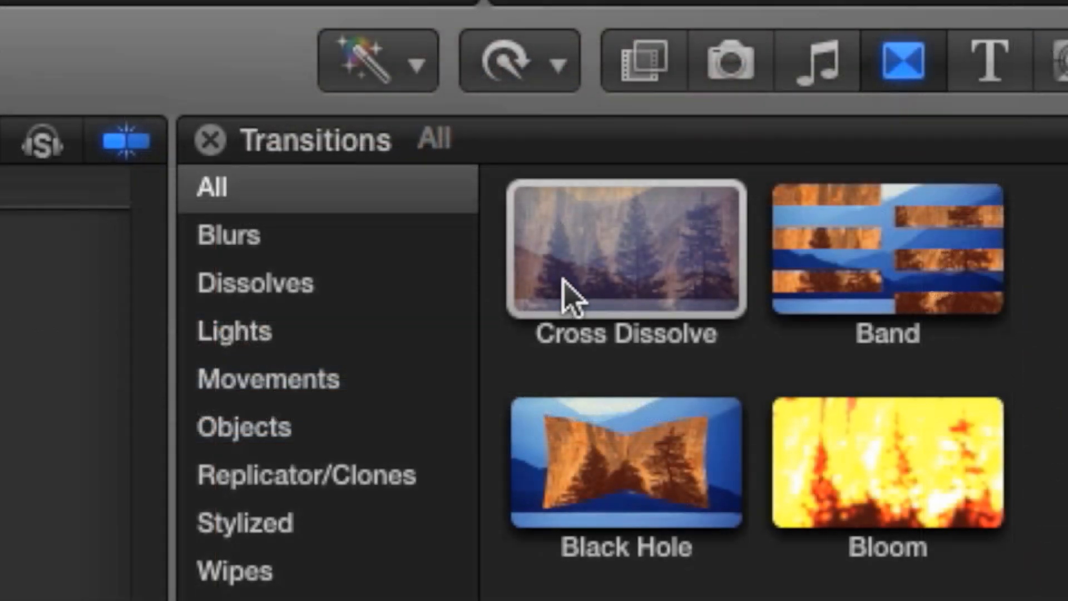
left_click_drag(1049, 250, 918, 294)
left_click_drag(313, 392, 686, 293)
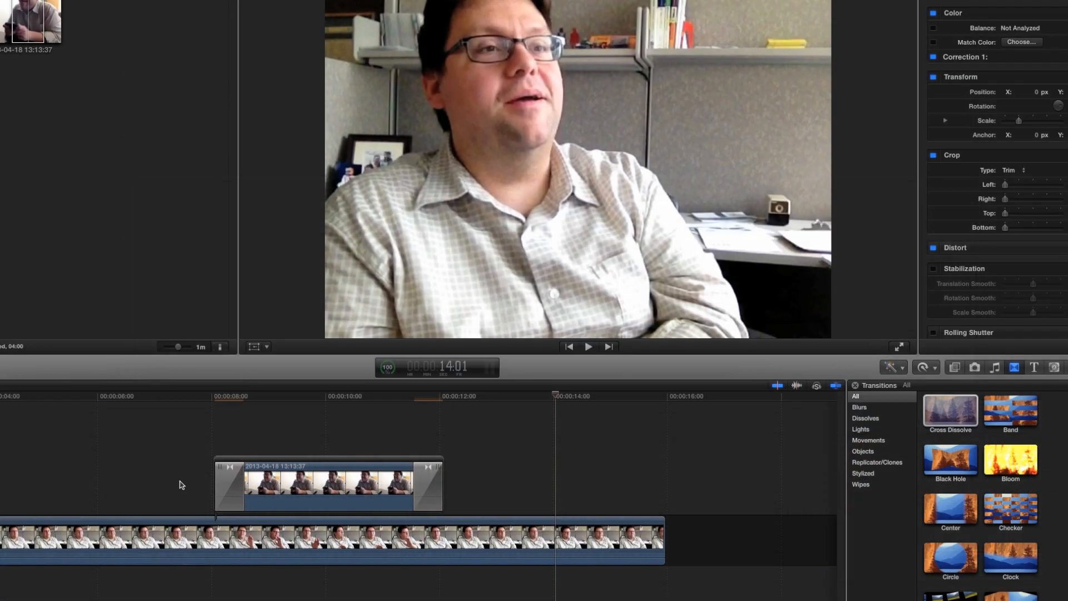
left_click(179, 485)
key("space")
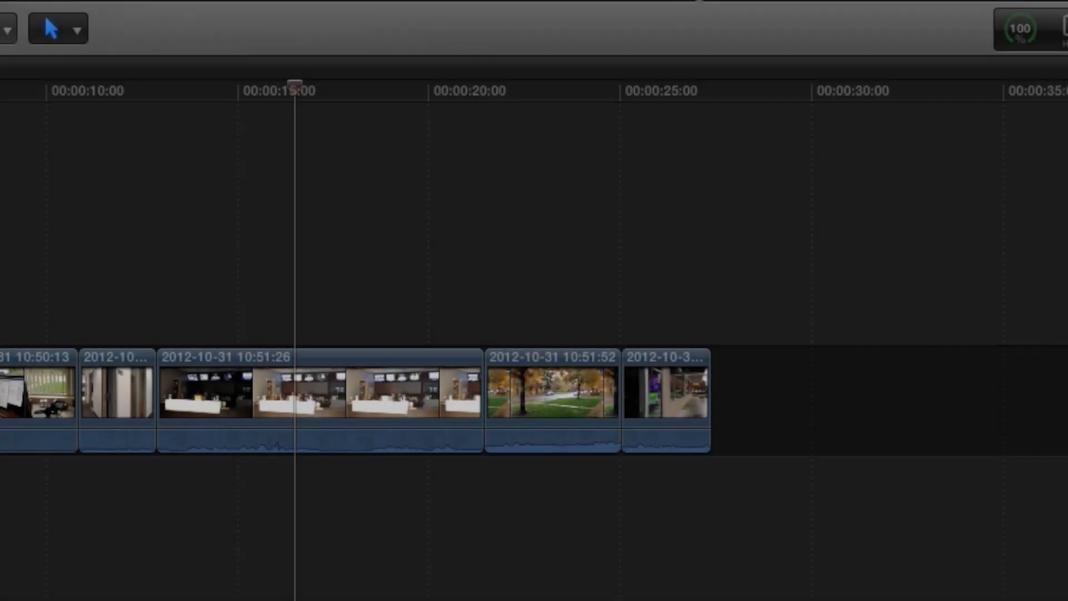
left_click_drag(345, 9, 366, 287)
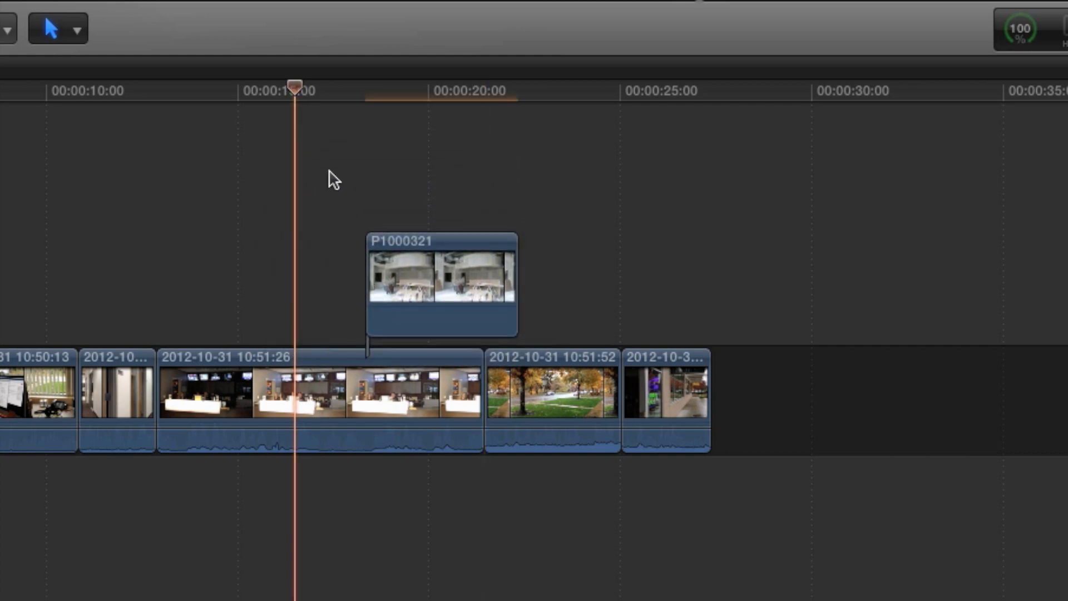
left_click(330, 172)
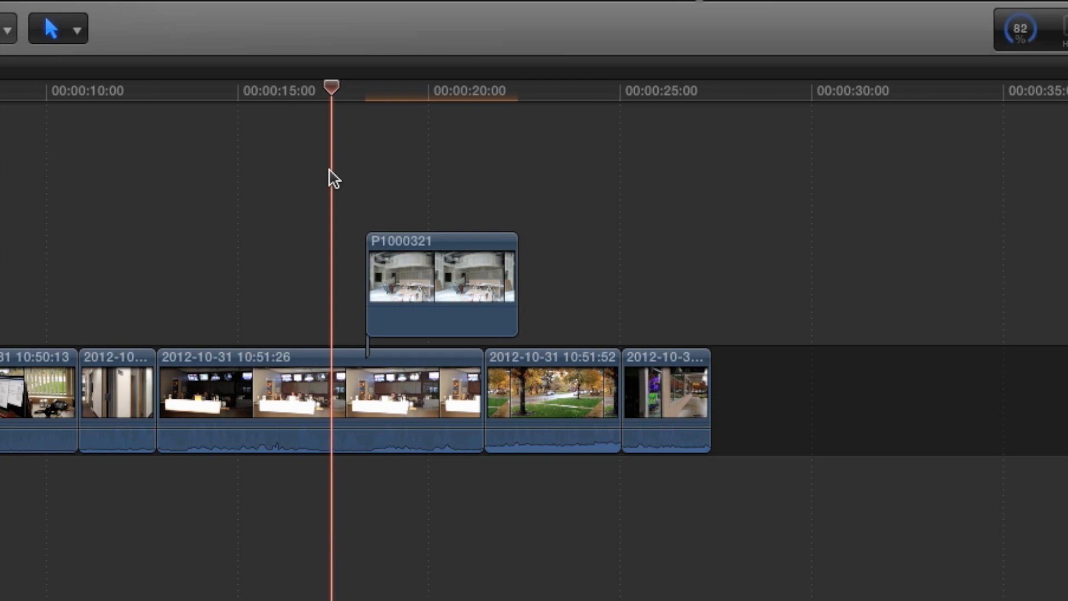
key("space")
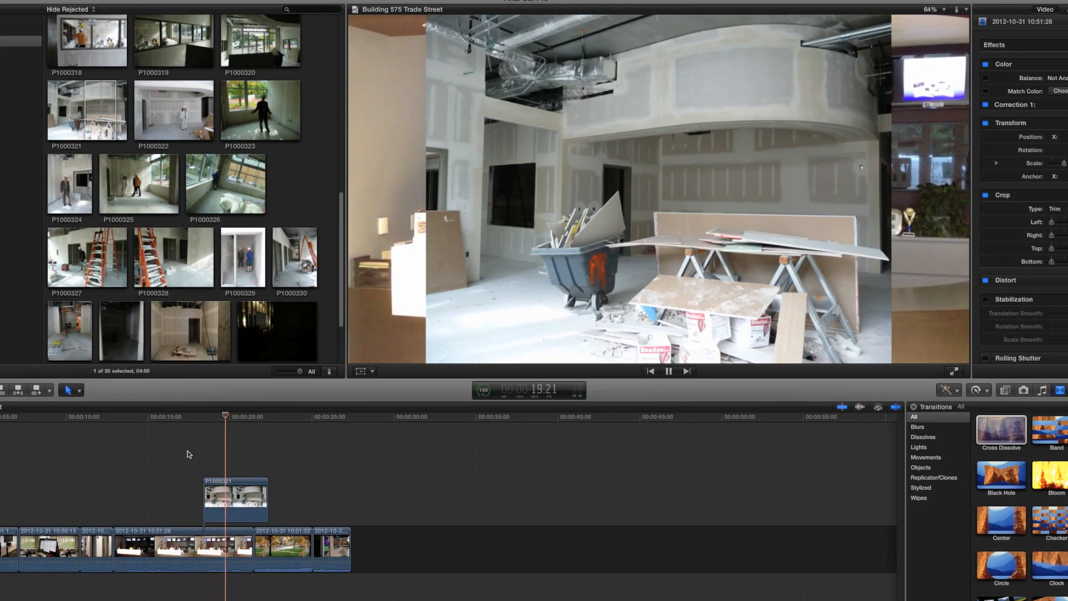
key("space")
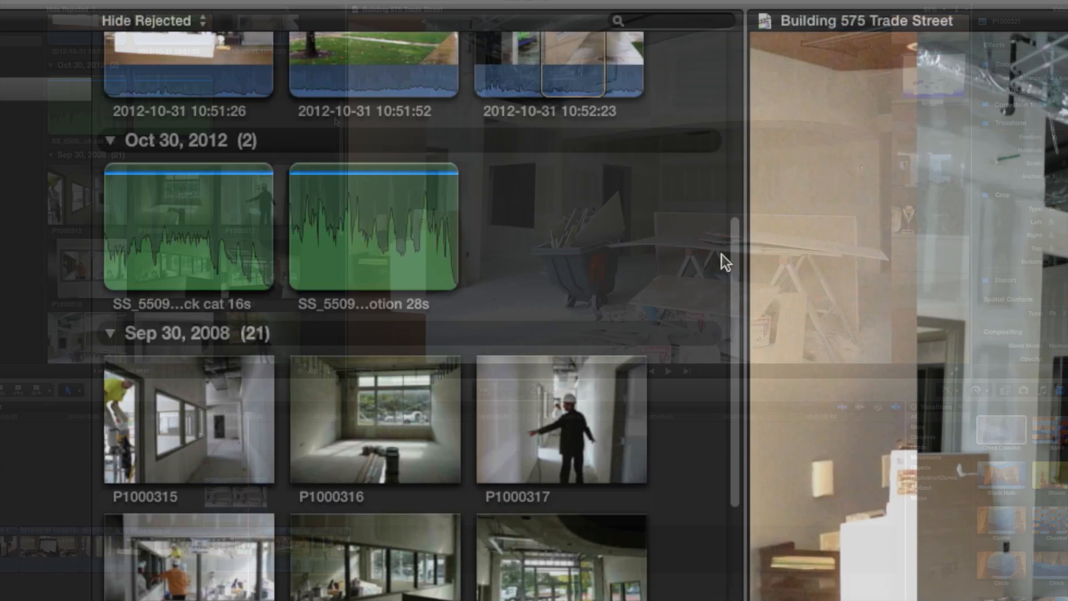
Step: Connect the channel 22 logo image above the primary storyline near the start of the project
scroll(720, 260, "up", 10)
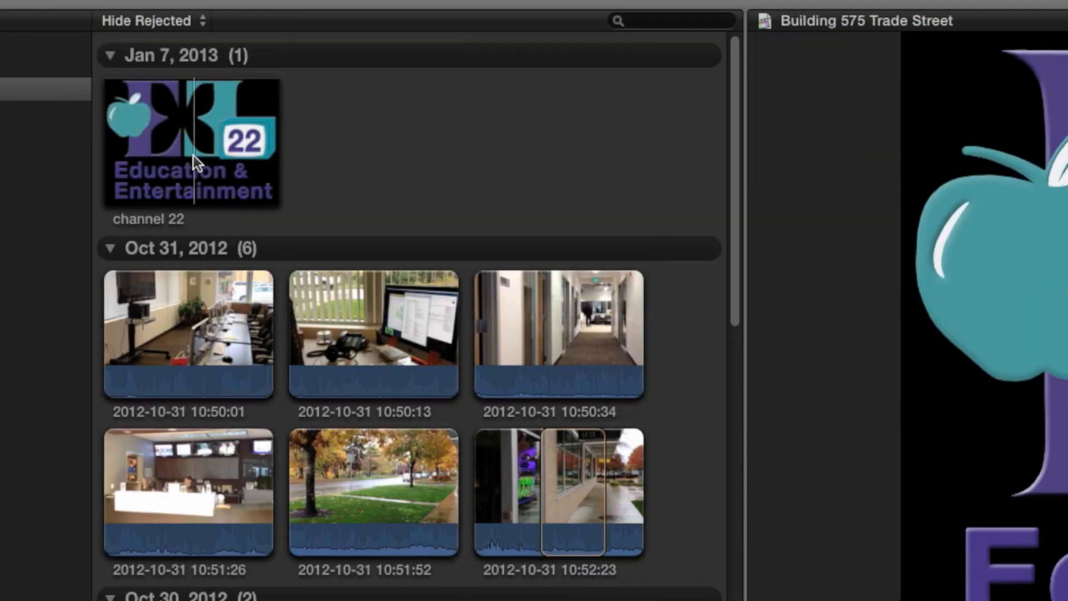
left_click(193, 155)
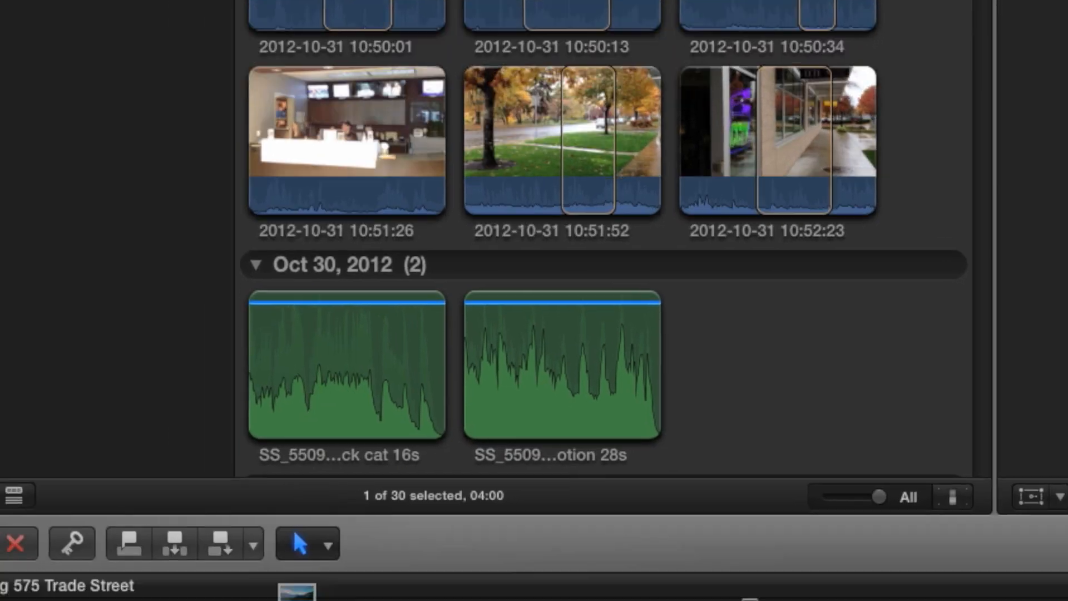
left_click_drag(253, 6, 140, 272)
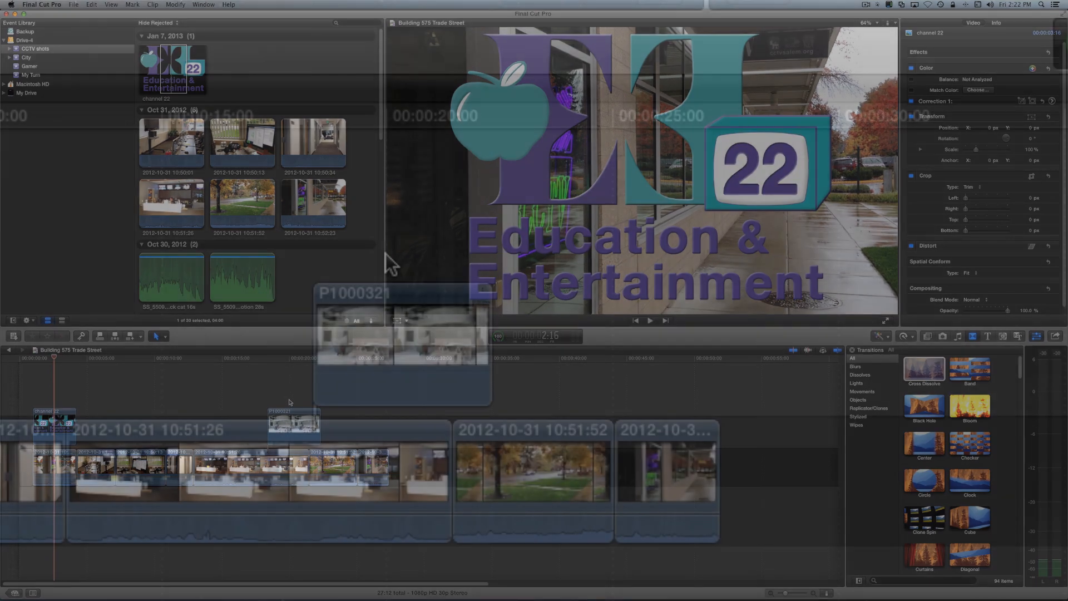
Step: Select connected still P1000321 with the playhead over it and set its Transform scale to 134%
left_click(291, 399)
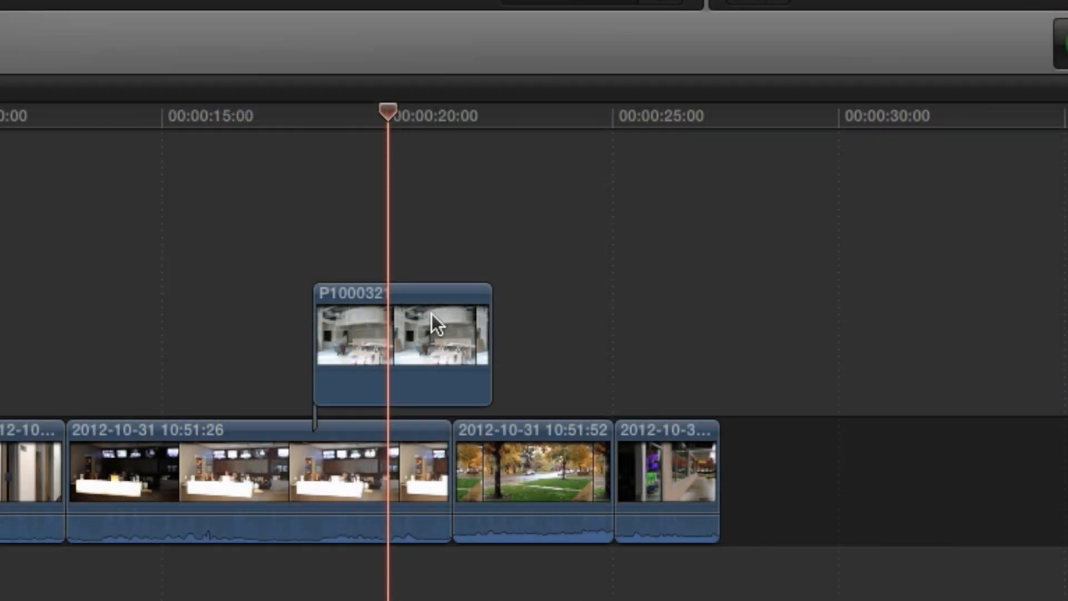
left_click(416, 320)
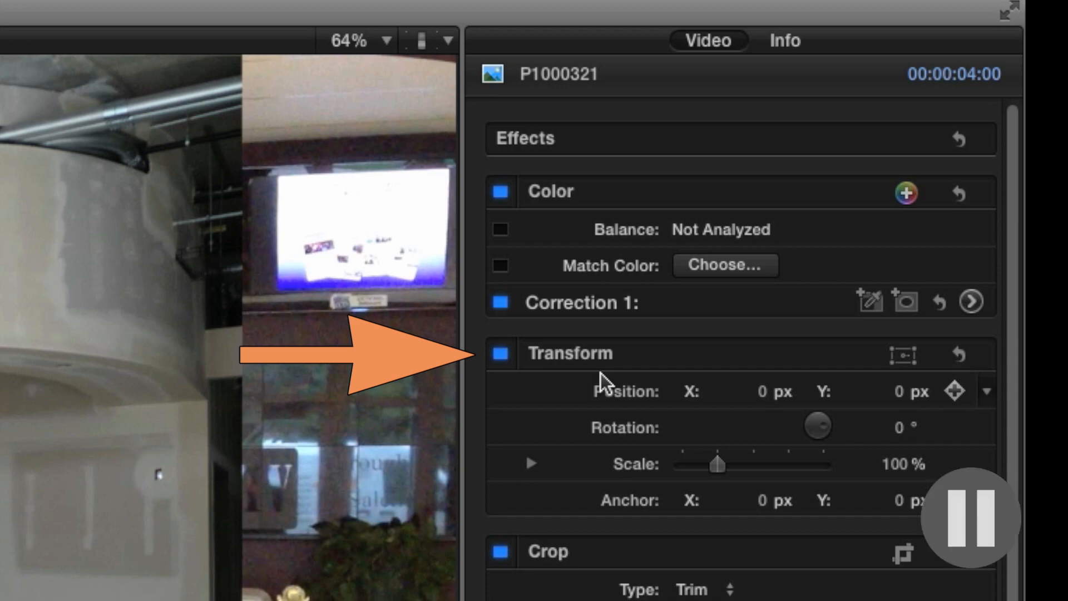
left_click_drag(718, 463, 716, 464)
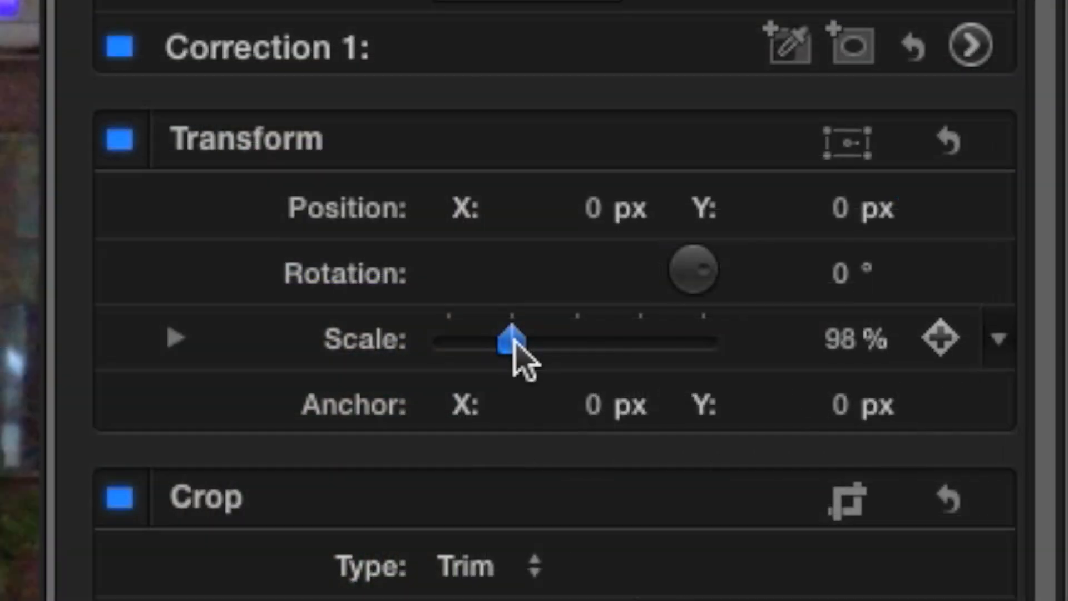
mouse_move(513, 341)
left_mouse_down()
mouse_move(542, 342)
mouse_move(499, 350)
left_mouse_up()
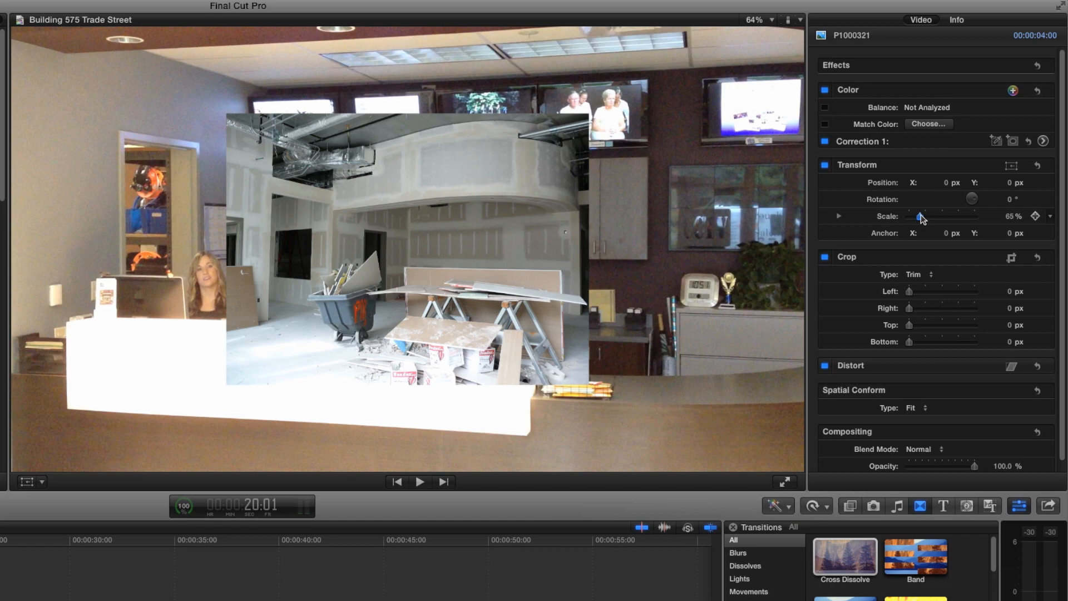
left_click_drag(921, 214, 934, 213)
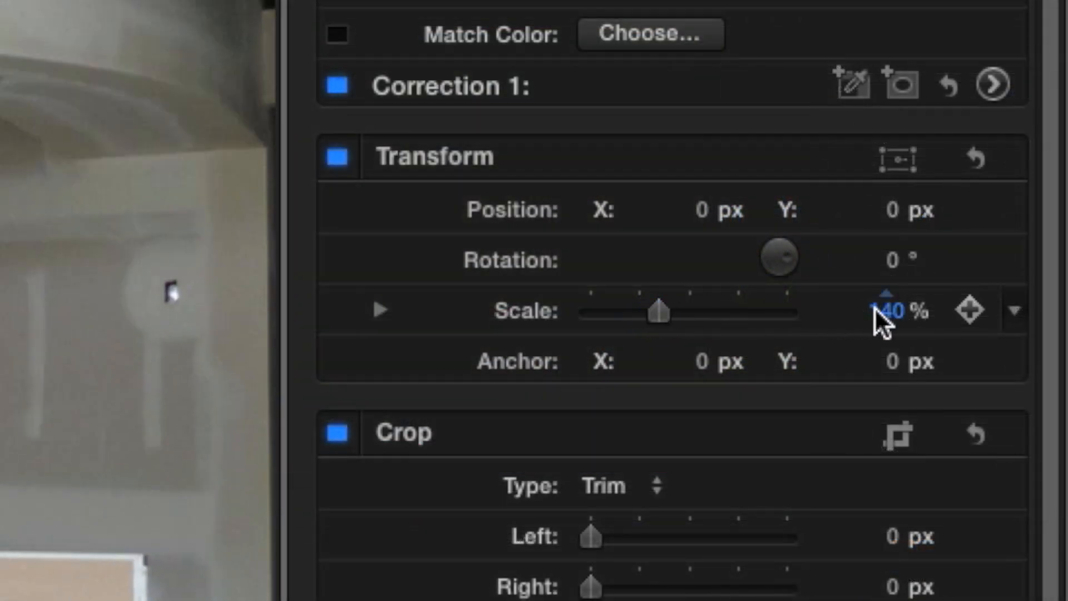
left_click_drag(889, 308, 887, 318)
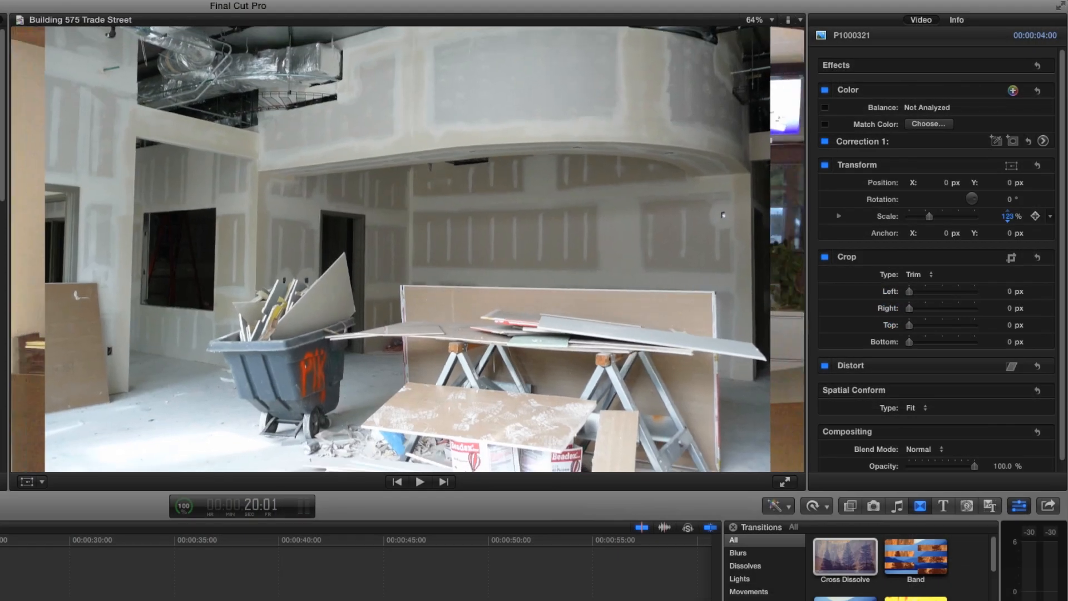
left_click_drag(1007, 216, 1007, 214)
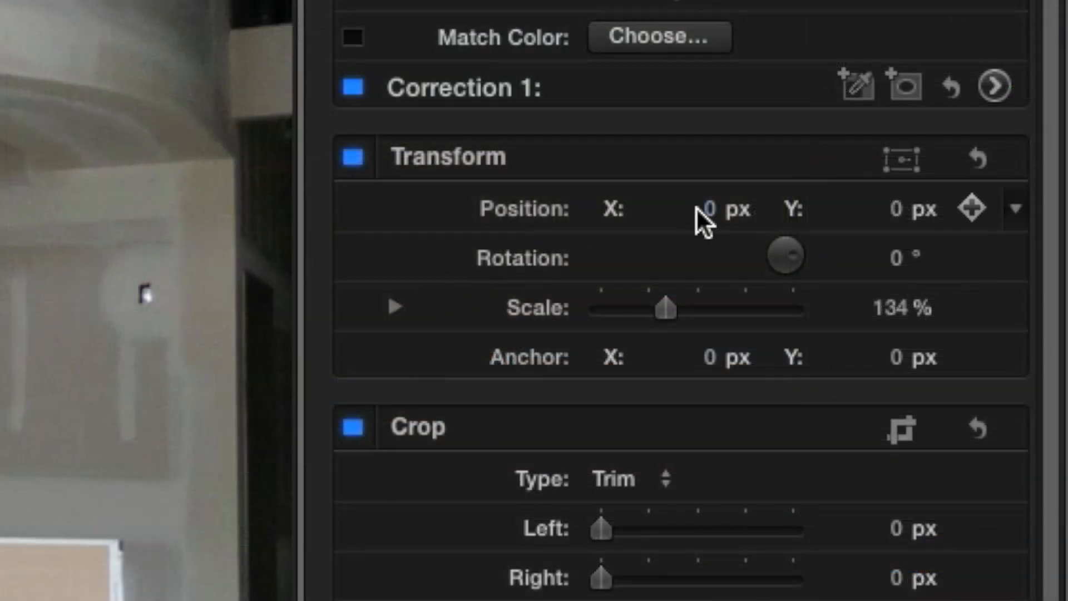
Step: Set the position of still P1000321 to X -2.0 px and Y -39.0 px
left_click_drag(706, 205, 760, 200)
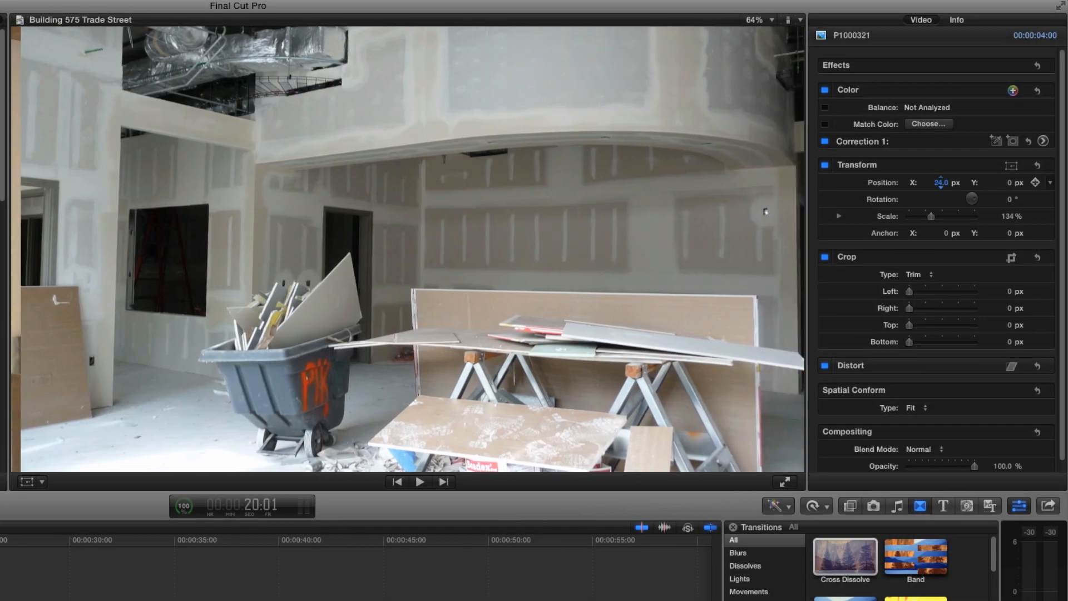
mouse_move(941, 182)
left_mouse_down()
mouse_move(941, 226)
mouse_move(941, 180)
left_mouse_up()
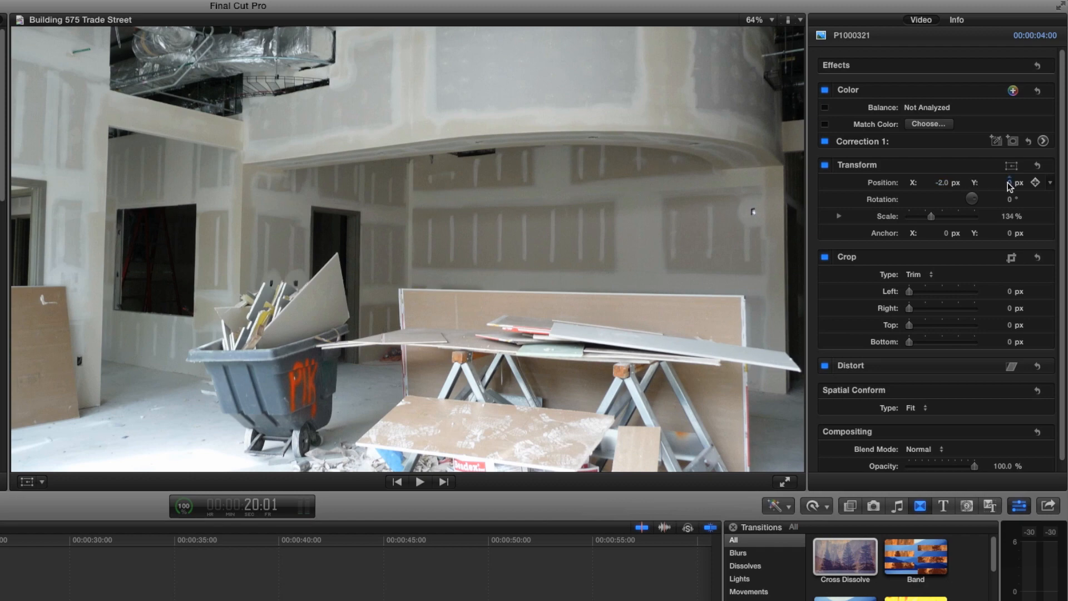
left_click_drag(1011, 185, 1011, 174)
left_click_drag(1000, 182, 1003, 182)
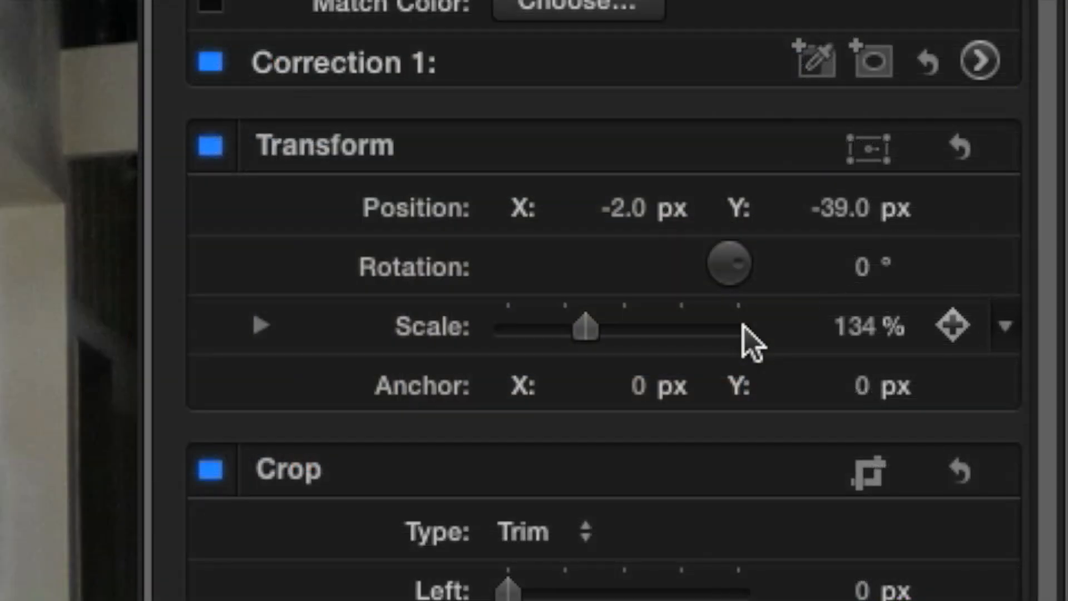
Step: Try rotating still P1000321 to 21° and 6°, and reset its rotation to 0°
left_click_drag(733, 257, 733, 257)
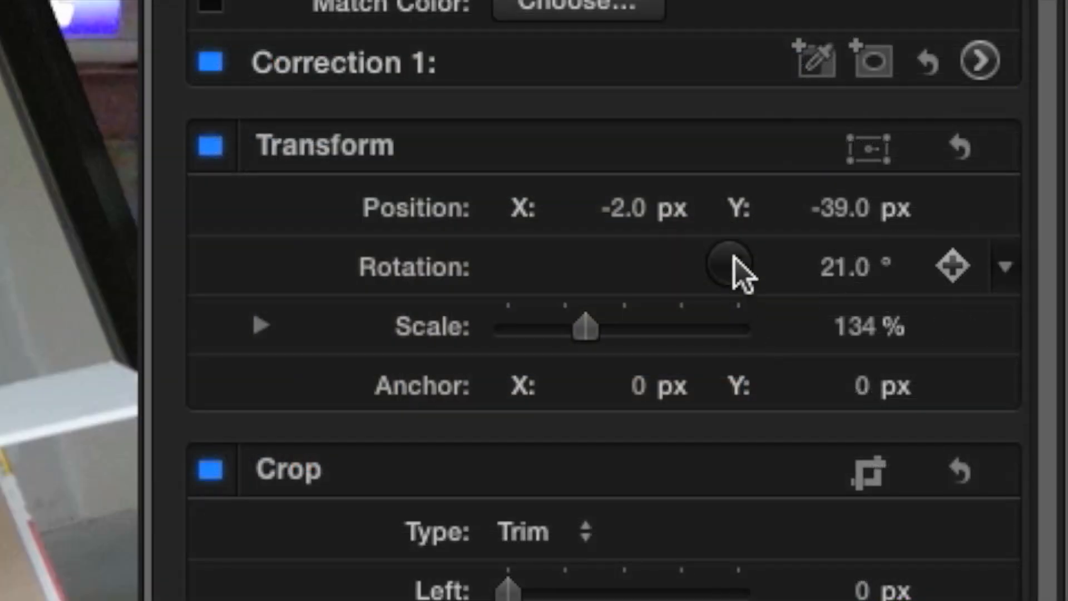
mouse_move(980, 198)
left_mouse_down()
mouse_move(997, 194)
mouse_move(999, 206)
mouse_move(1000, 195)
left_mouse_up()
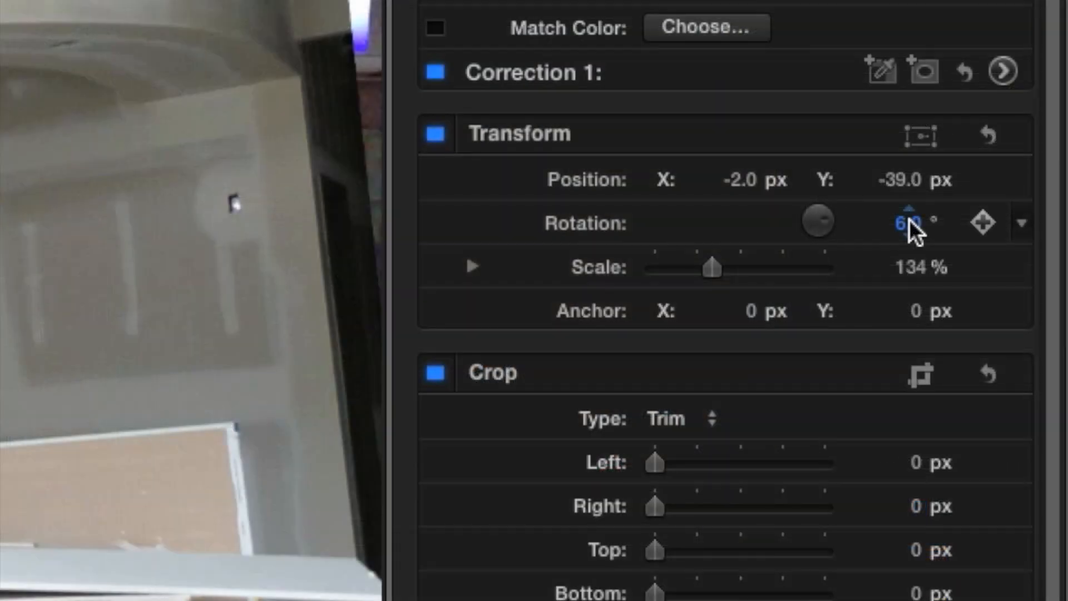
left_click(909, 219)
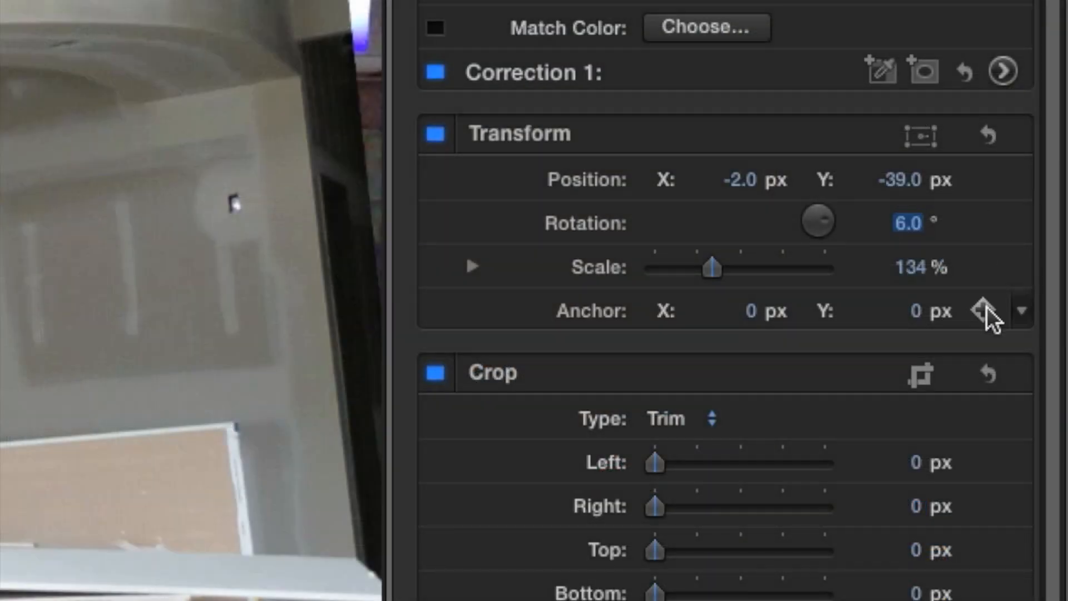
type("0")
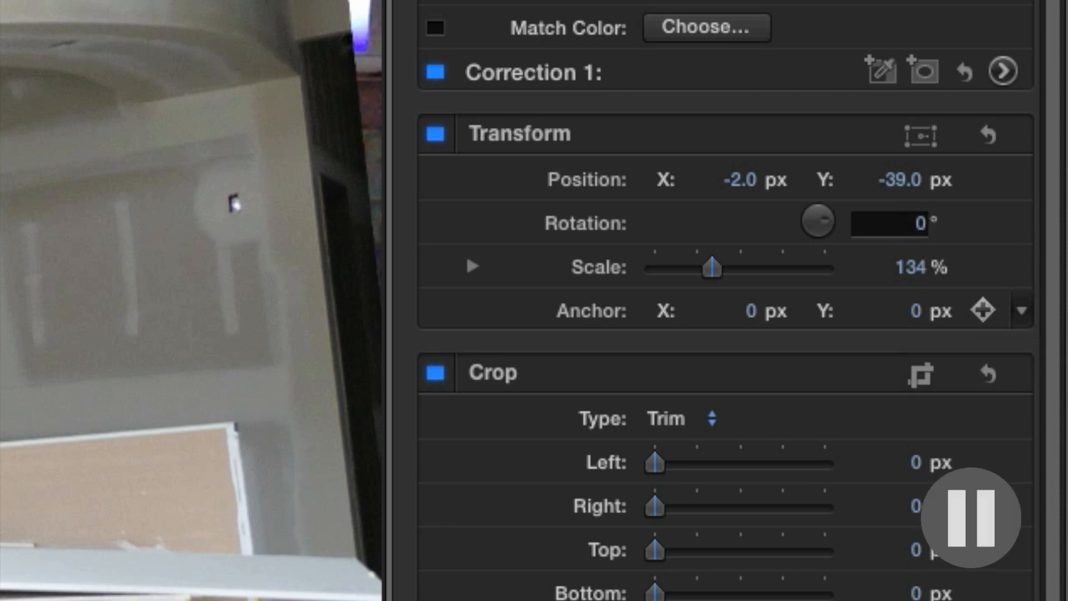
key("Return")
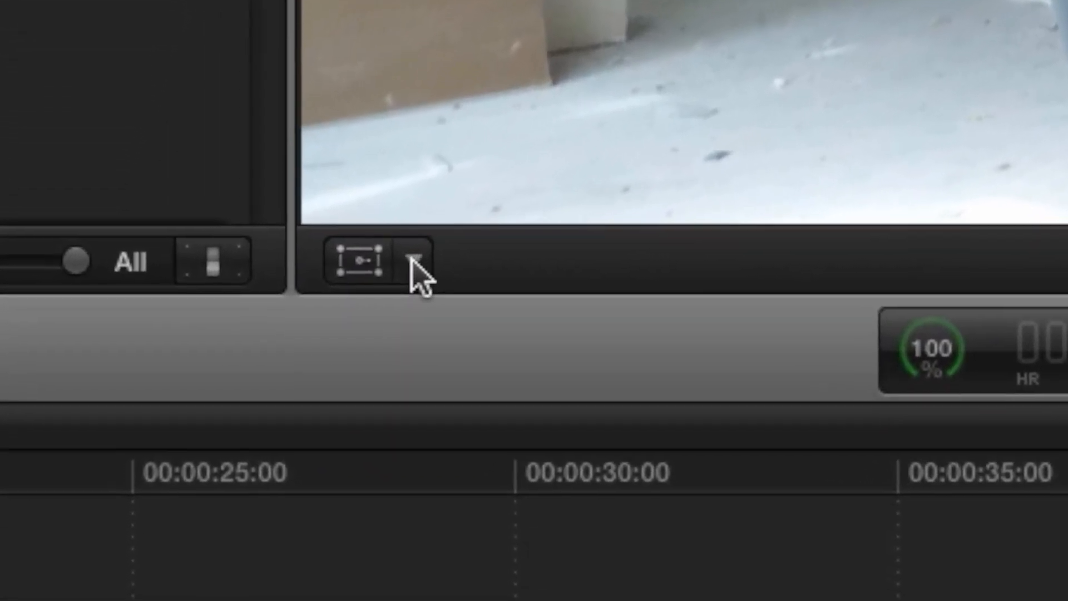
Step: Turn on the on-screen Transform controls for still P1000321 and move the image down and slightly left in the viewer
left_click(331, 353)
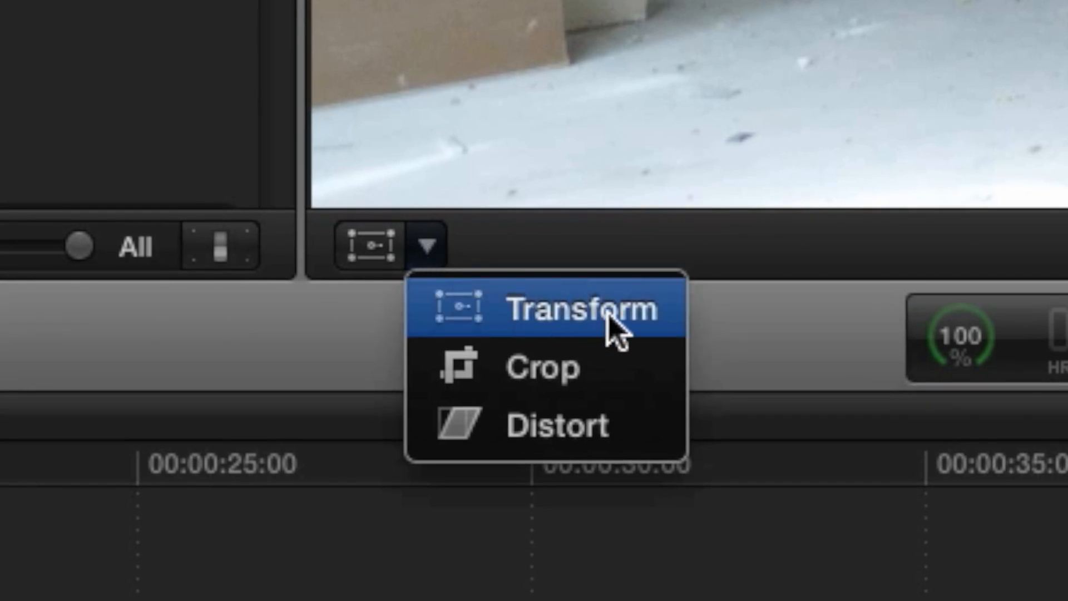
left_click(608, 313)
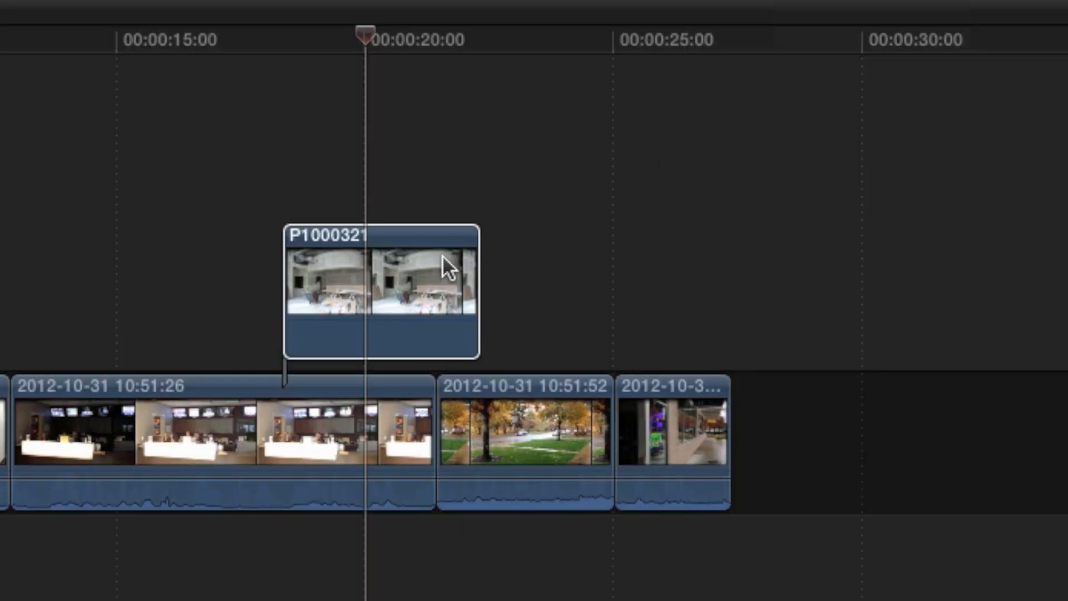
left_click(422, 261)
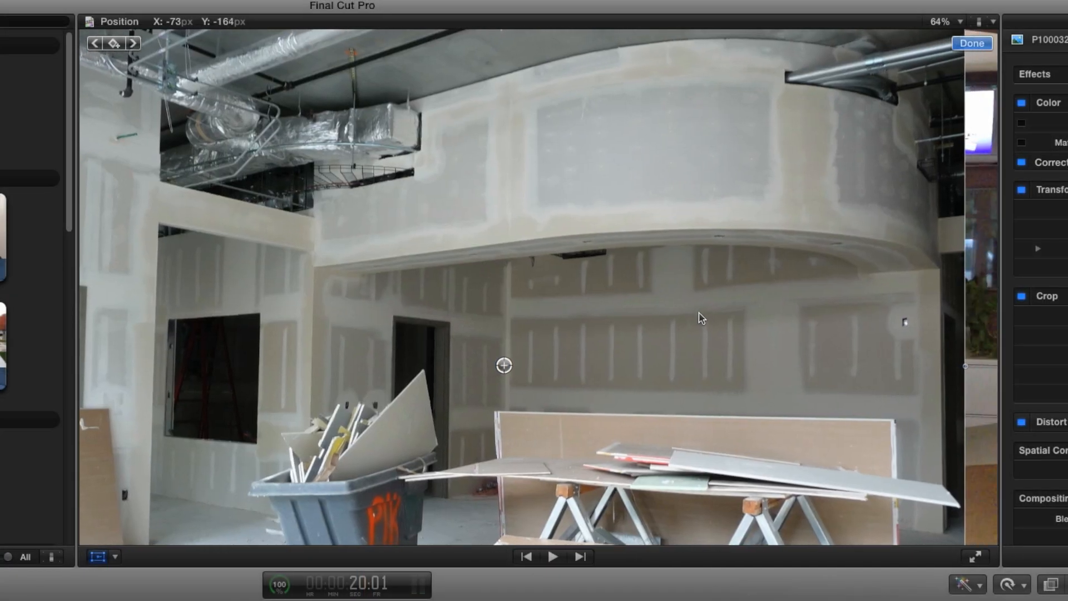
left_click_drag(702, 318, 689, 378)
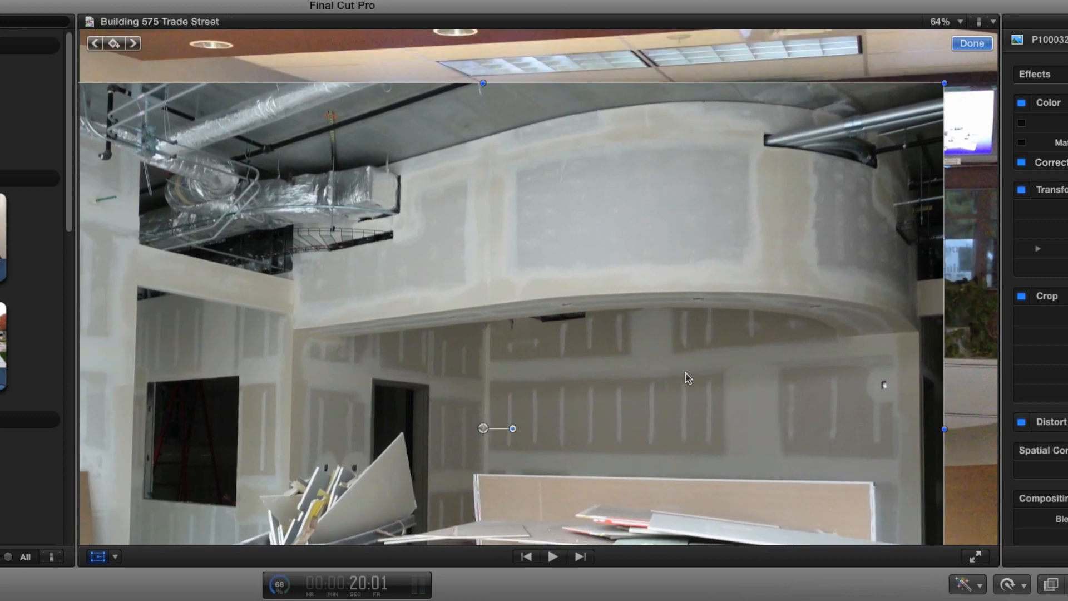
Step: Shrink still P1000321 to about 99% from its corner, enlarge it slightly again, and rotate it 2° around its centre
left_click_drag(944, 84, 821, 190)
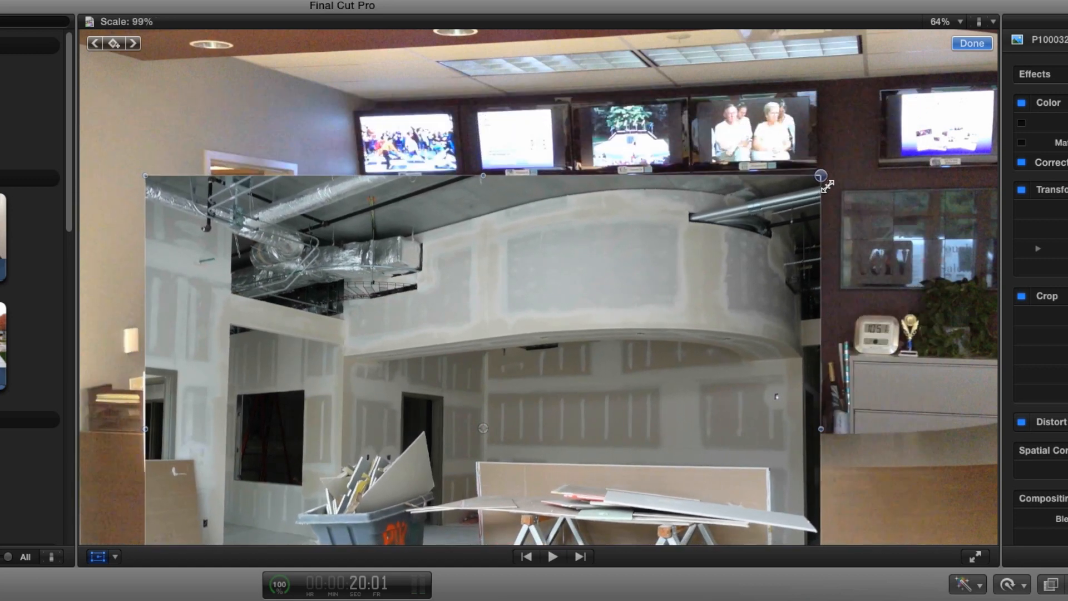
left_click_drag(839, 173, 869, 142)
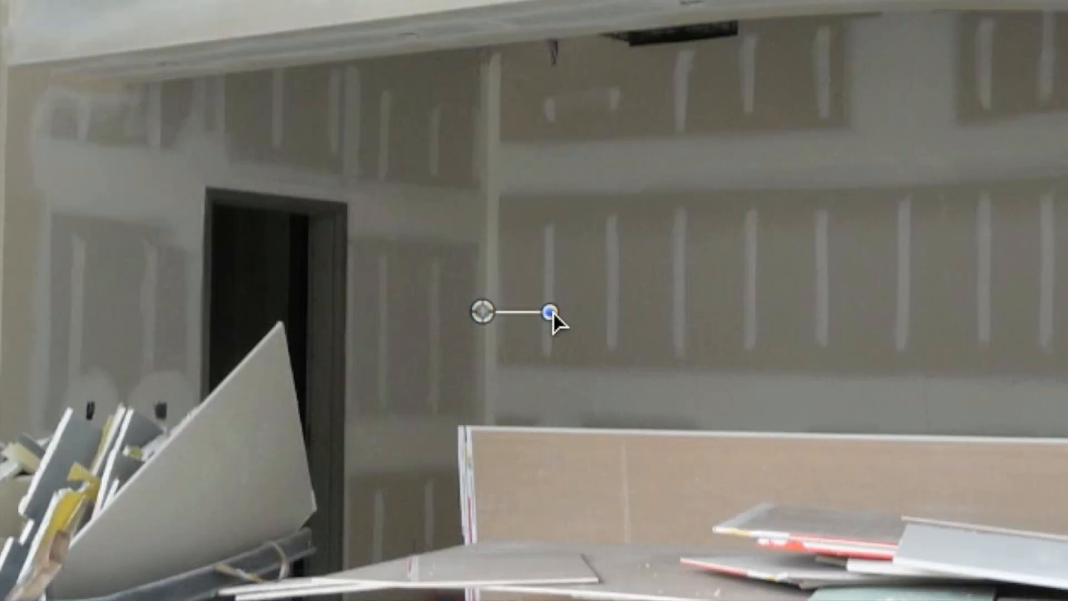
left_click_drag(550, 312, 686, 321)
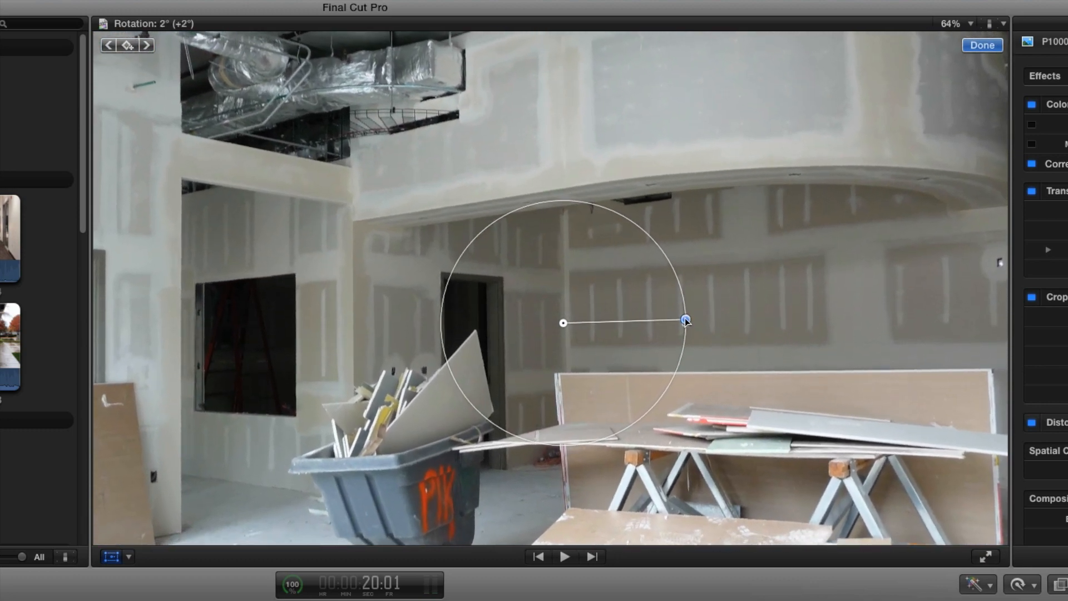